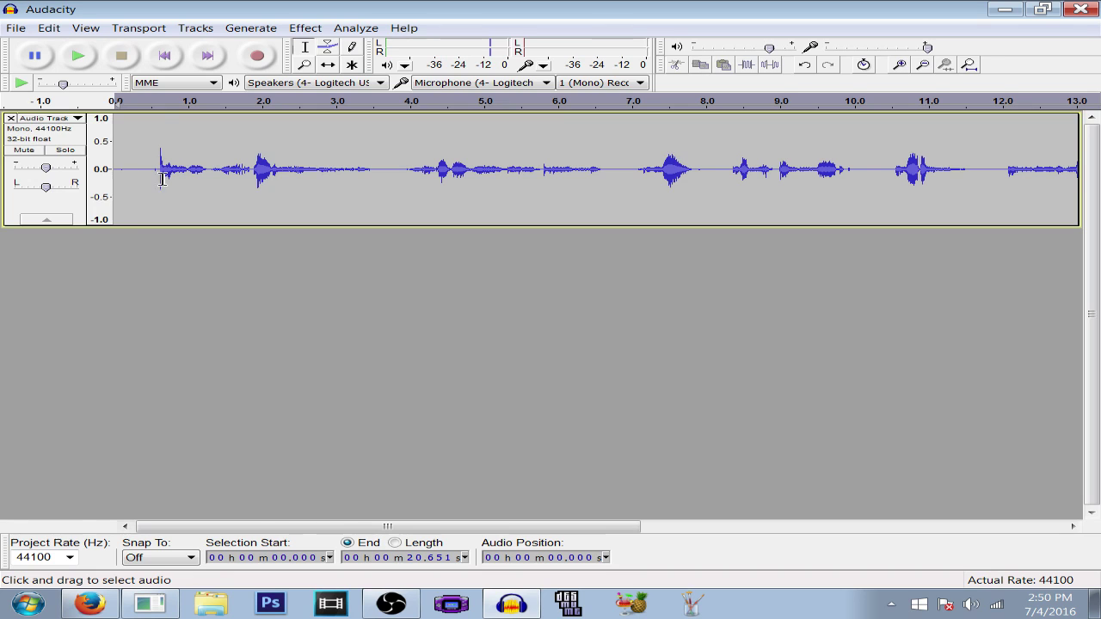
Capture a noise profile from the silent first 0.6 seconds of the recording
{"action": "left_click_drag", "start_coordinate": [162, 179], "coordinate": [110, 215]}
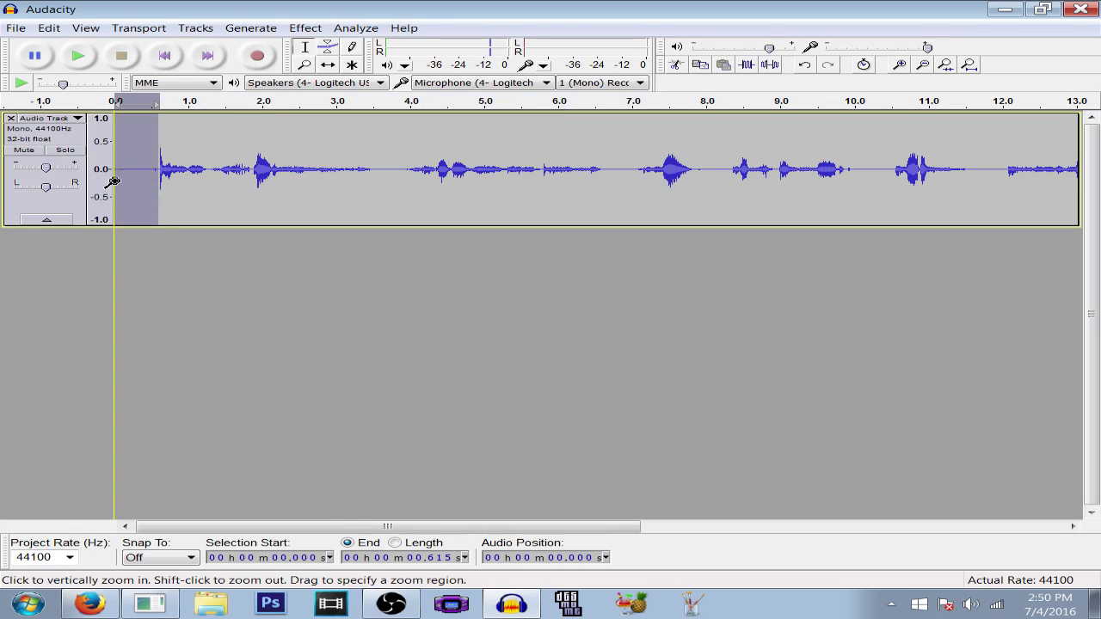
{"action": "left_click", "coordinate": [321, 28]}
{"action": "left_click", "coordinate": [451, 266]}
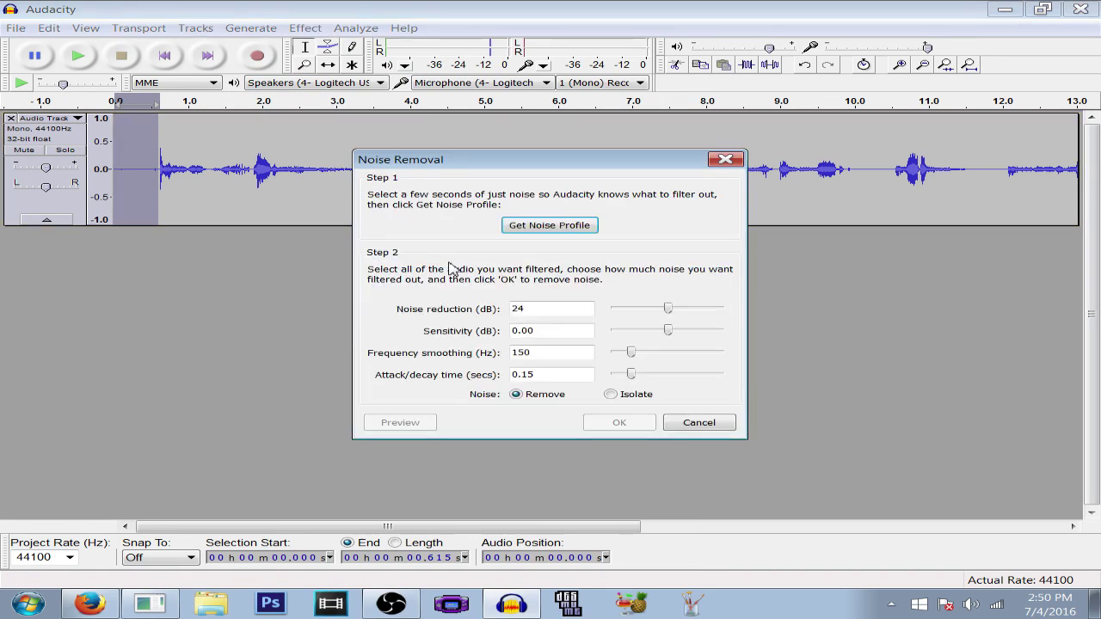
{"action": "left_click", "coordinate": [530, 225]}
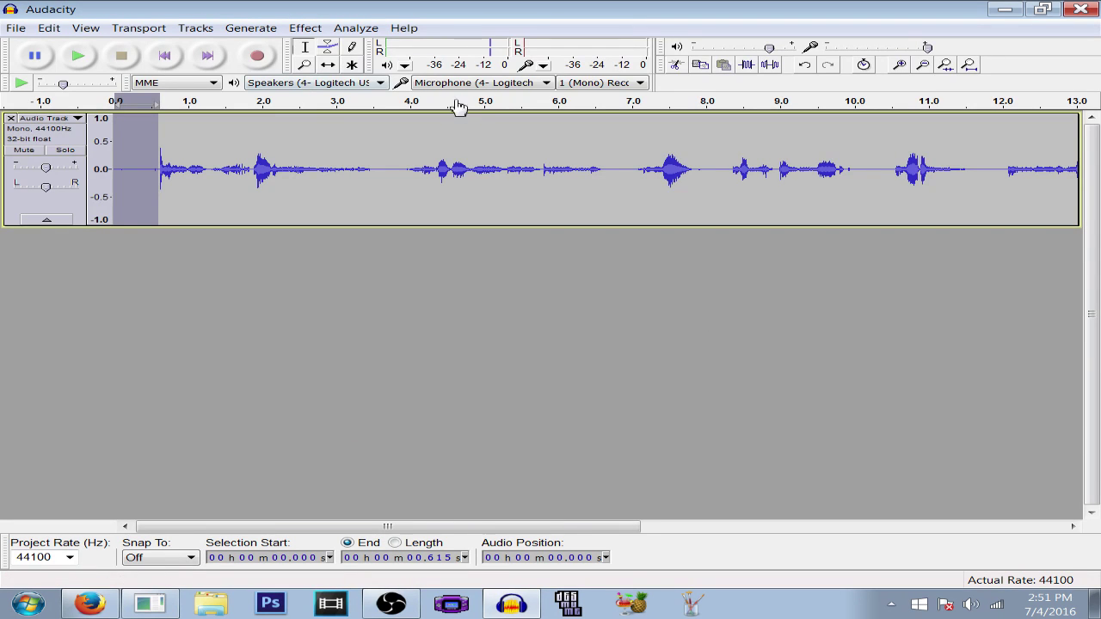
Apply Noise Removal to the whole recording: 24 dB reduction, 150 Hz smoothing, 0.15 s attack/decay
{"action": "left_click", "coordinate": [302, 27]}
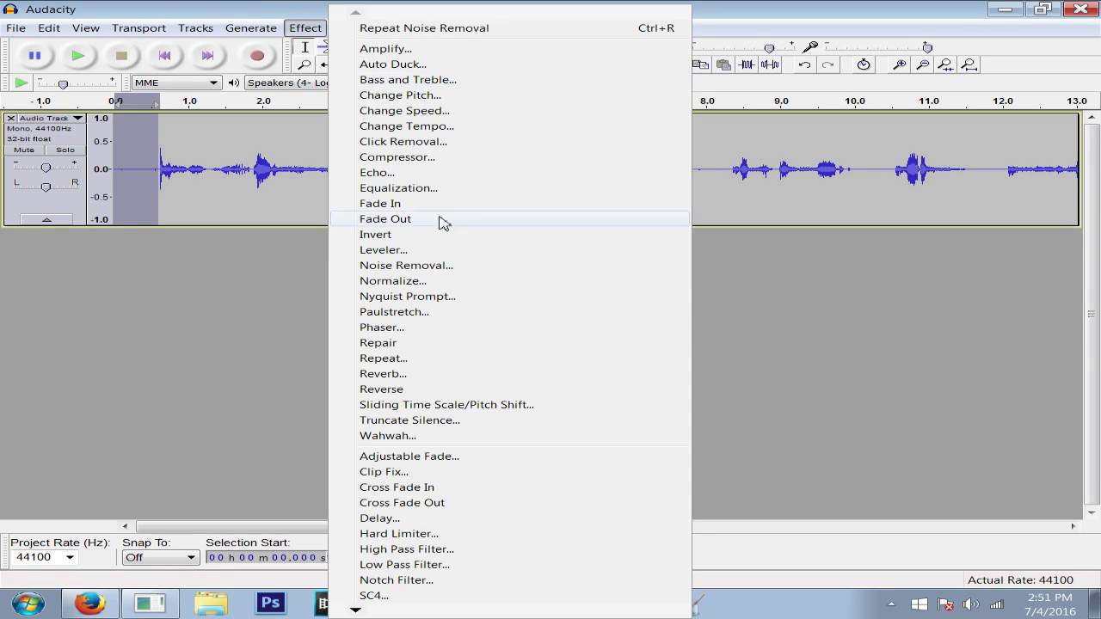
{"action": "left_click", "coordinate": [443, 266]}
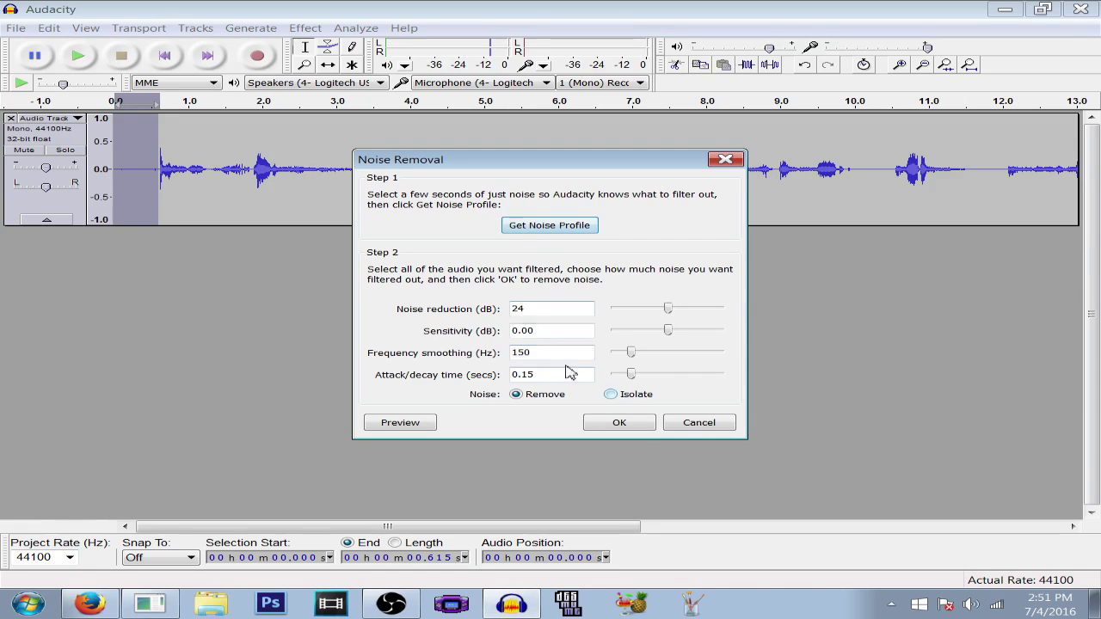
{"action": "left_click", "coordinate": [689, 425]}
{"action": "double_click", "coordinate": [330, 117]}
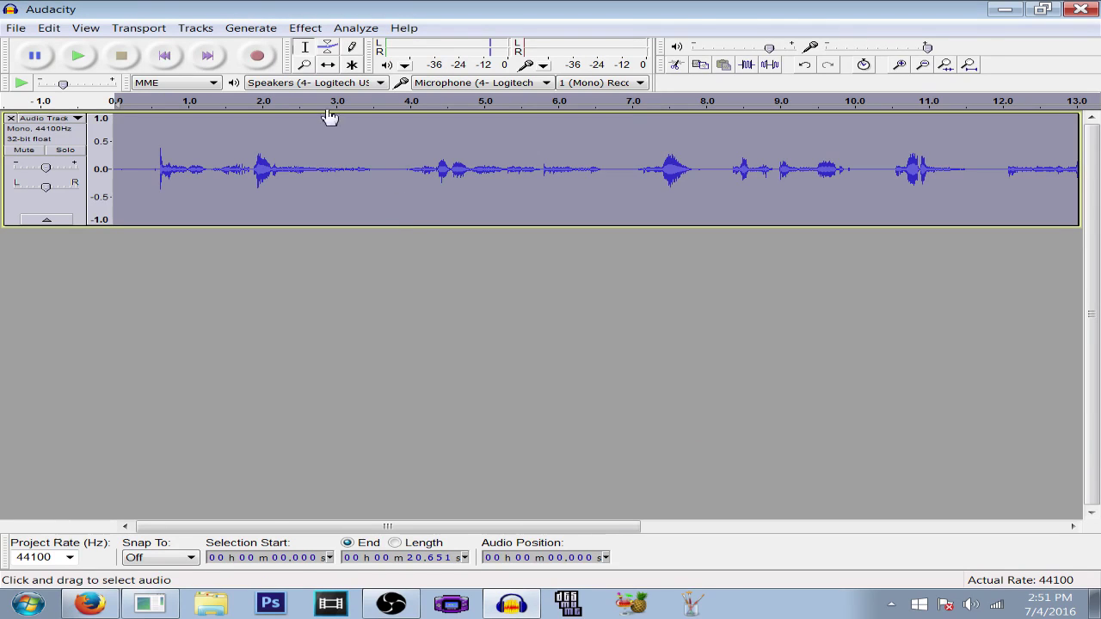
{"action": "left_click", "coordinate": [305, 27]}
{"action": "left_click", "coordinate": [499, 265]}
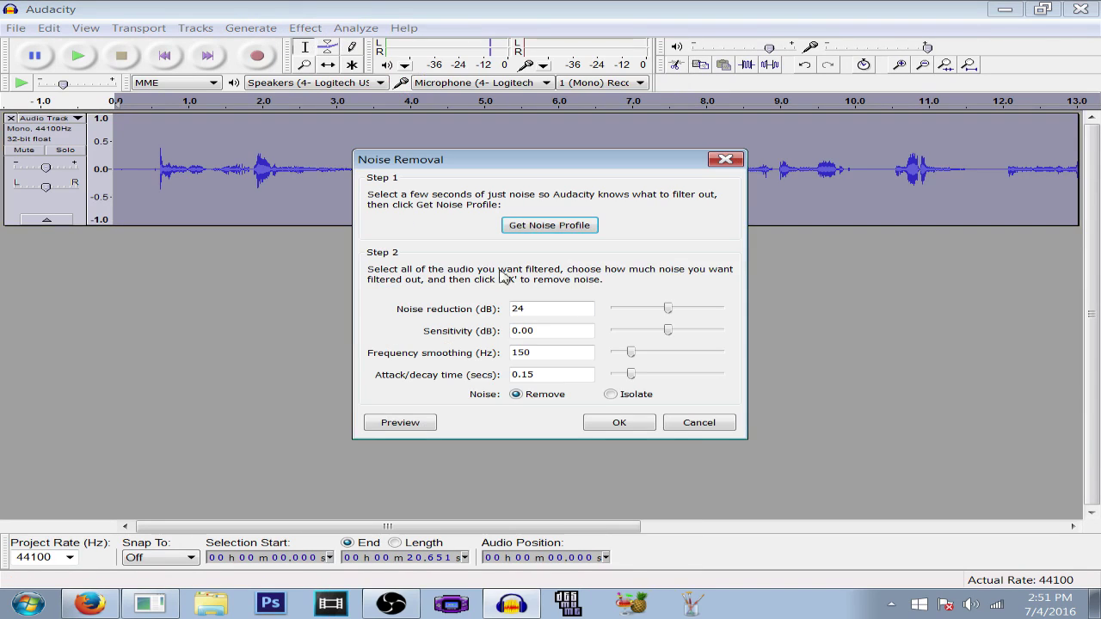
{"action": "left_click", "coordinate": [616, 426]}
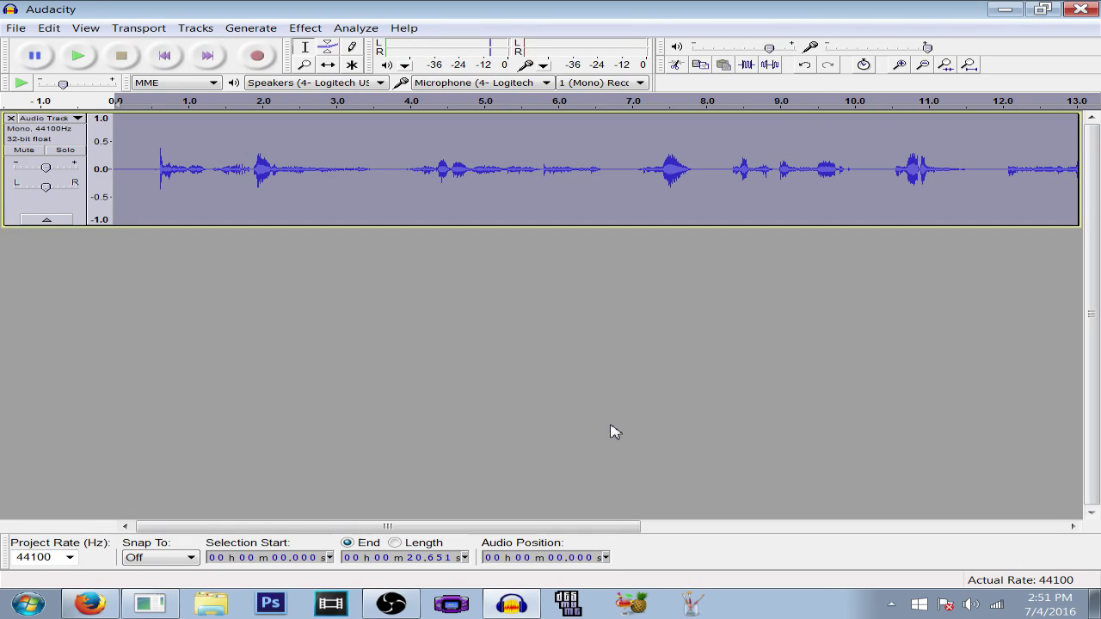
{"action": "left_click", "coordinate": [536, 405]}
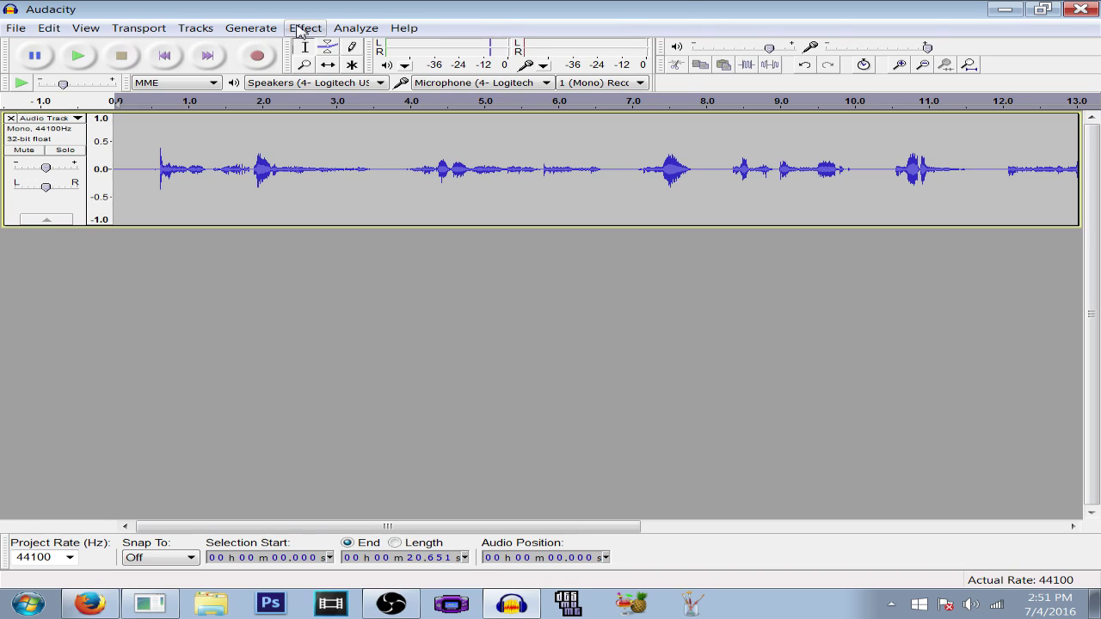
Apply Bass and Treble with bass raised to 15 dB and treble set to 0
{"action": "left_click", "coordinate": [300, 31]}
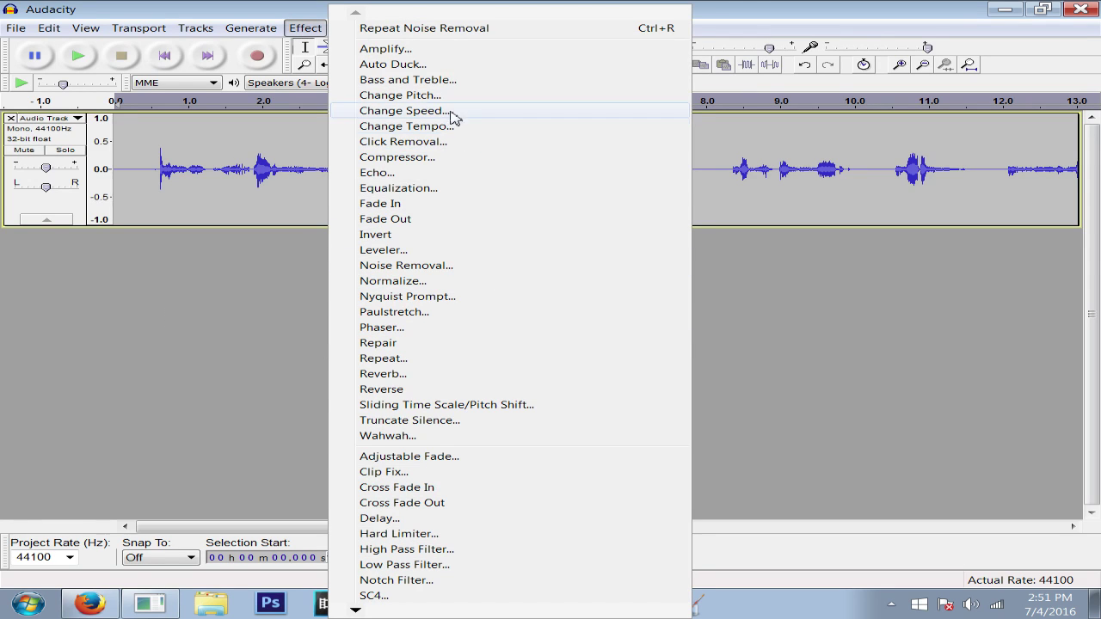
{"action": "left_click", "coordinate": [408, 79]}
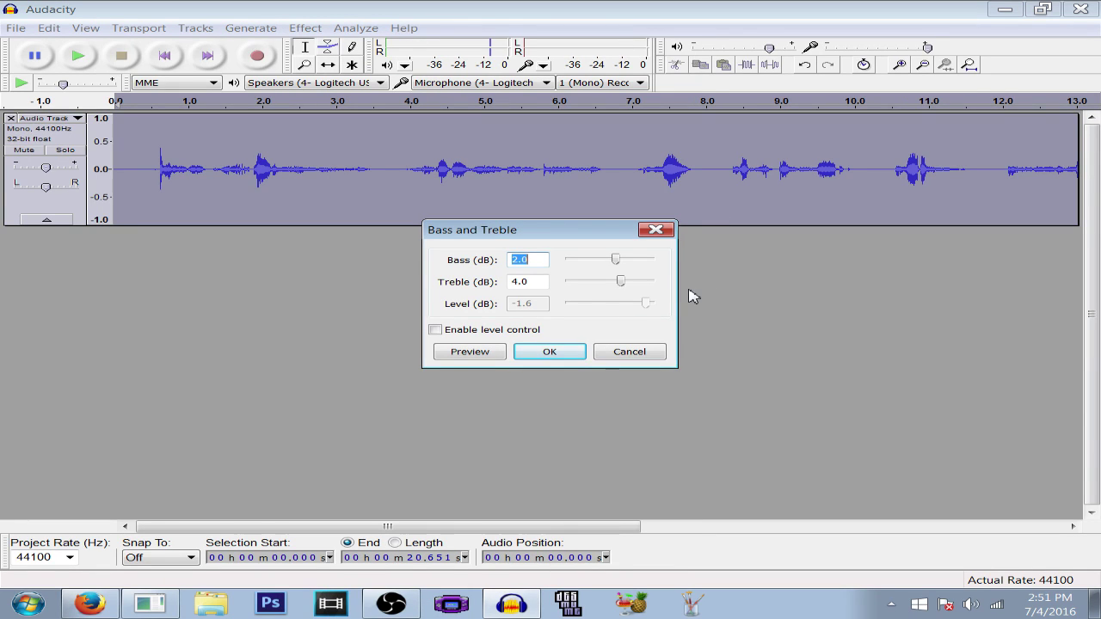
{"action": "left_click_drag", "start_coordinate": [615, 259], "coordinate": [676, 261]}
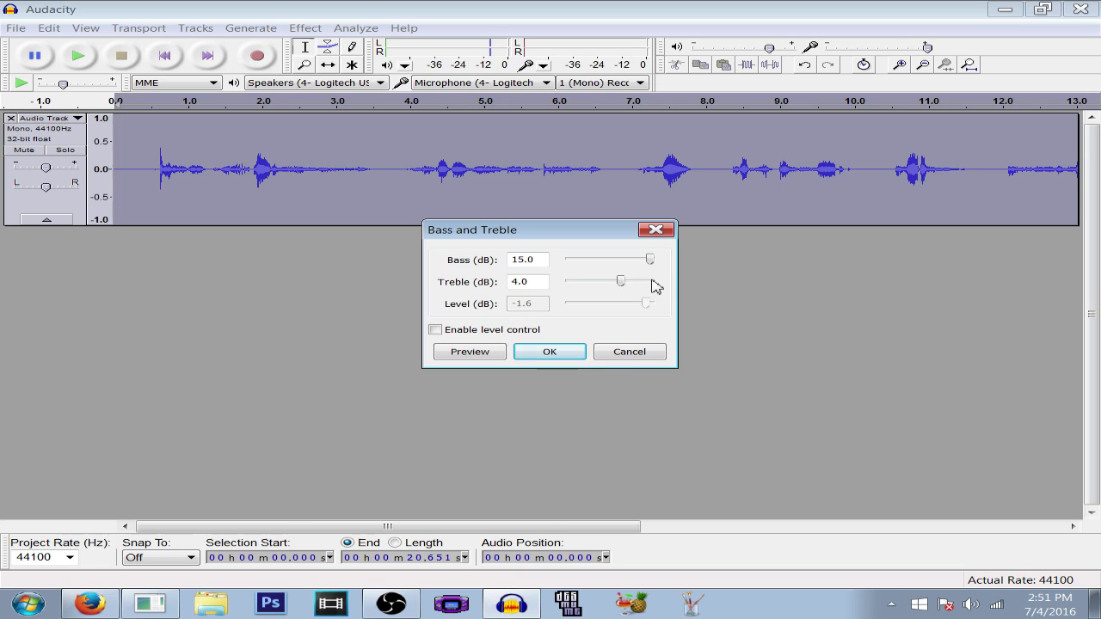
{"action": "key", "text": "Tab"}
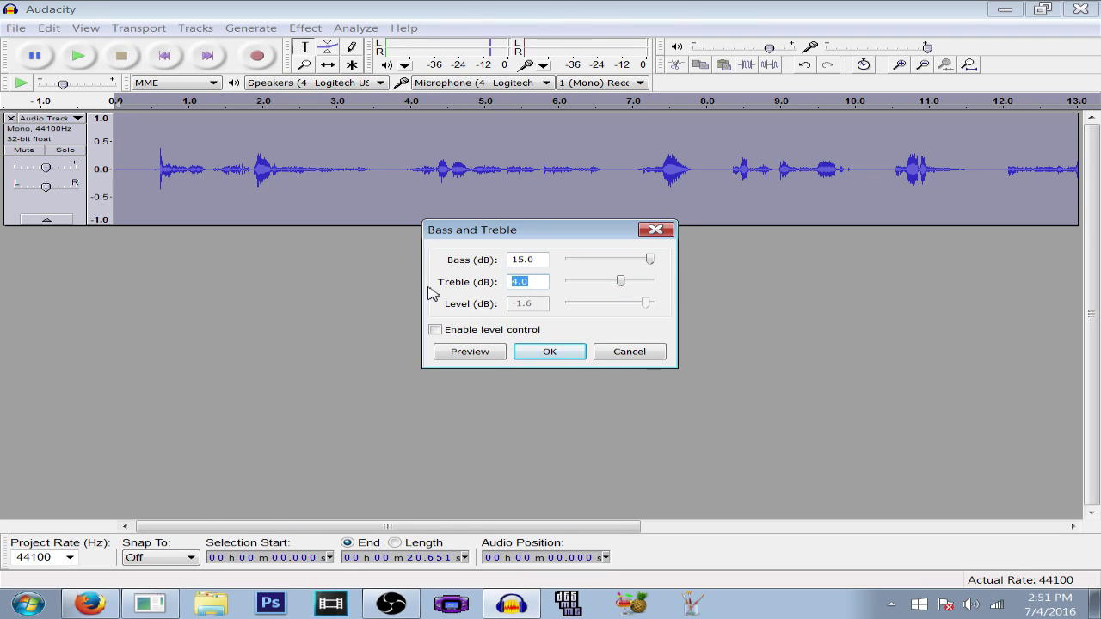
{"action": "type", "text": "0"}
{"action": "left_click", "coordinate": [549, 352]}
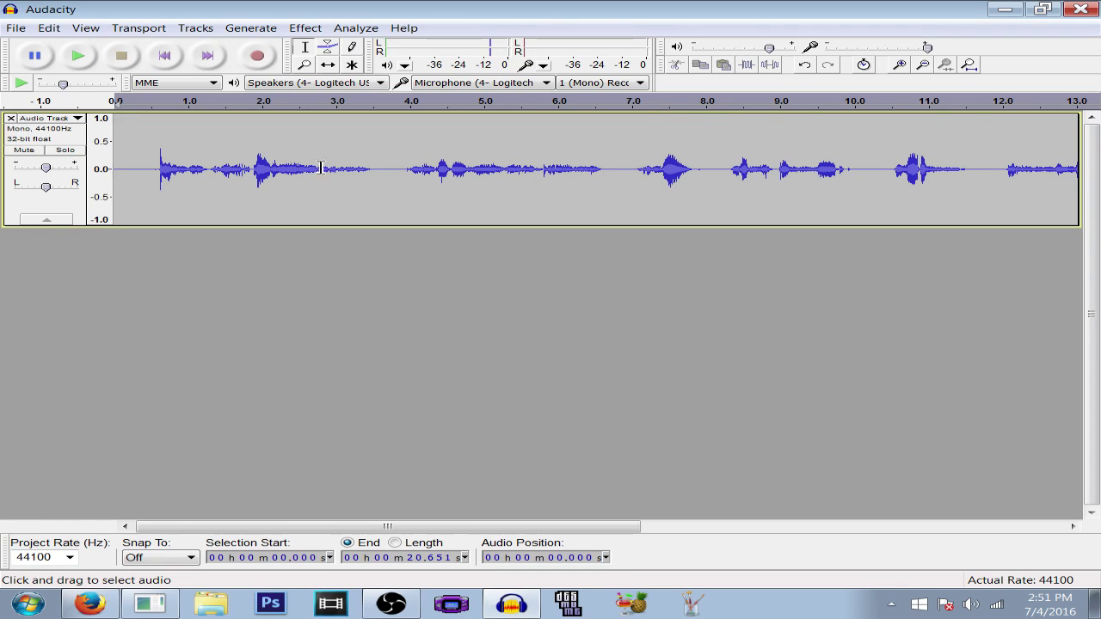
Duplicate the voice track below the original and enlarge the first track's height
{"action": "left_click_drag", "start_coordinate": [377, 527], "coordinate": [284, 527]}
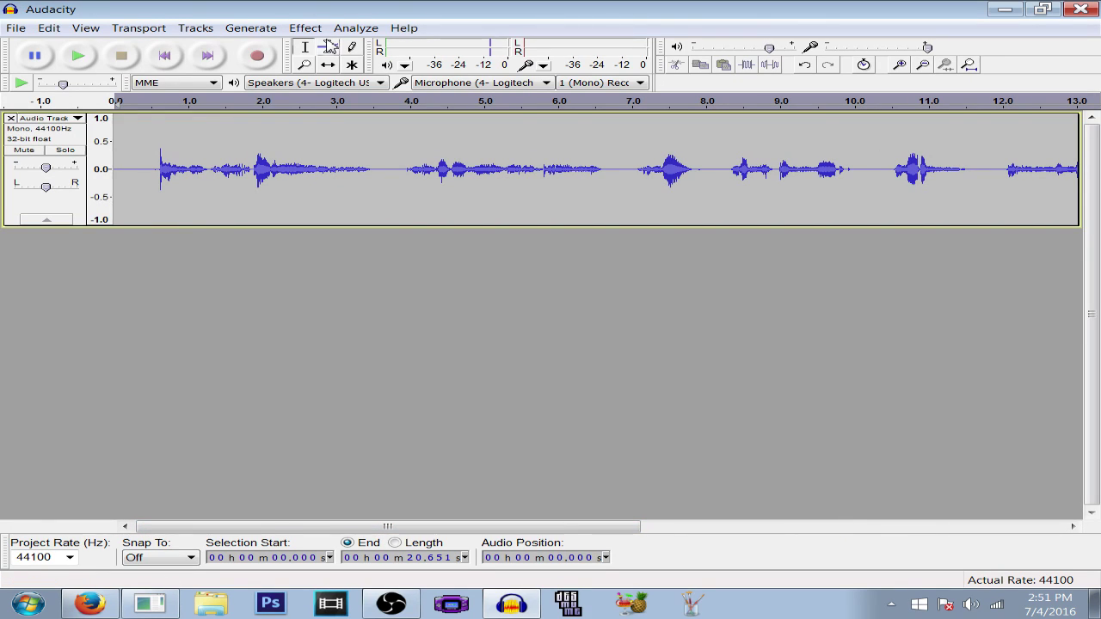
{"action": "left_click", "coordinate": [49, 27]}
{"action": "left_click", "coordinate": [91, 145]}
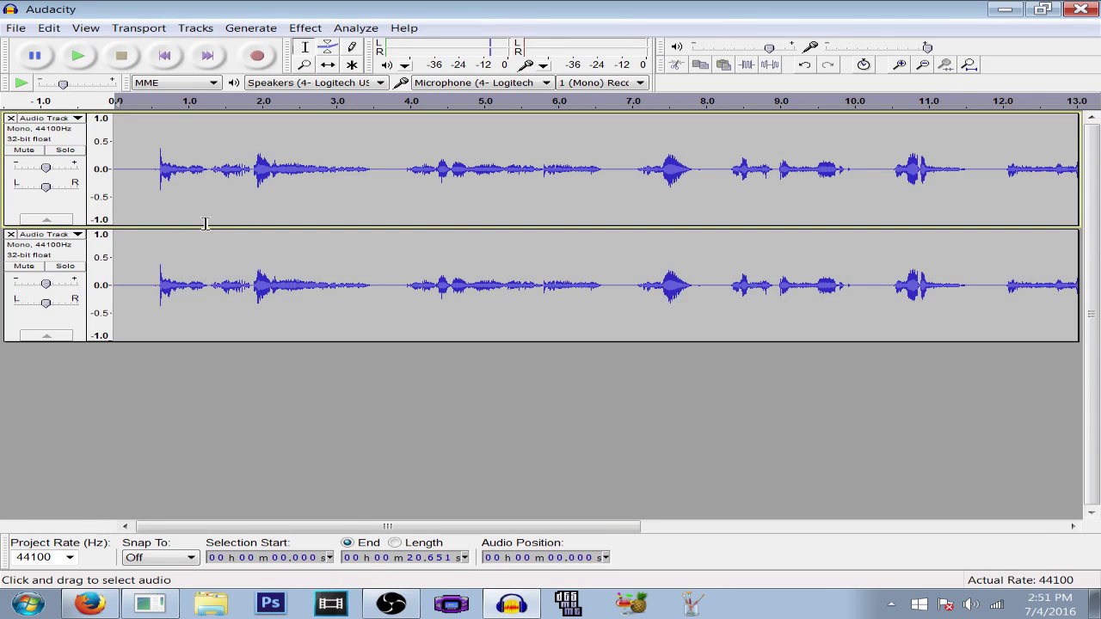
{"action": "left_click_drag", "start_coordinate": [467, 225], "coordinate": [467, 252]}
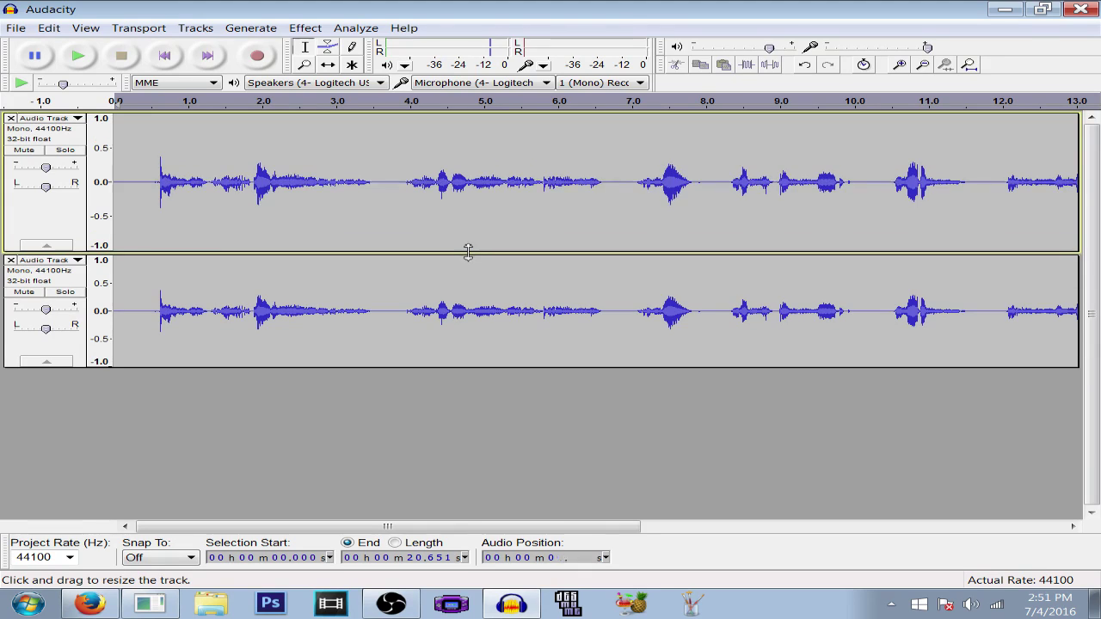
Lower the first track's pitch by -20 percent, F#/Gb down to D (-3.86 semitones)
{"action": "left_click", "coordinate": [45, 215]}
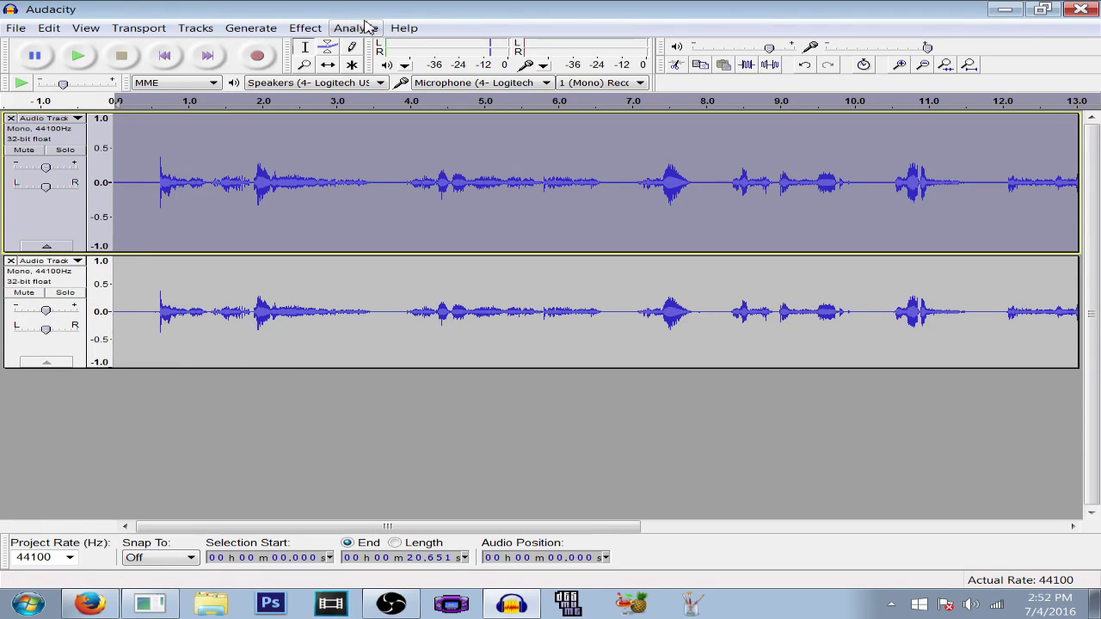
{"action": "left_click", "coordinate": [316, 29]}
{"action": "left_click", "coordinate": [637, 96]}
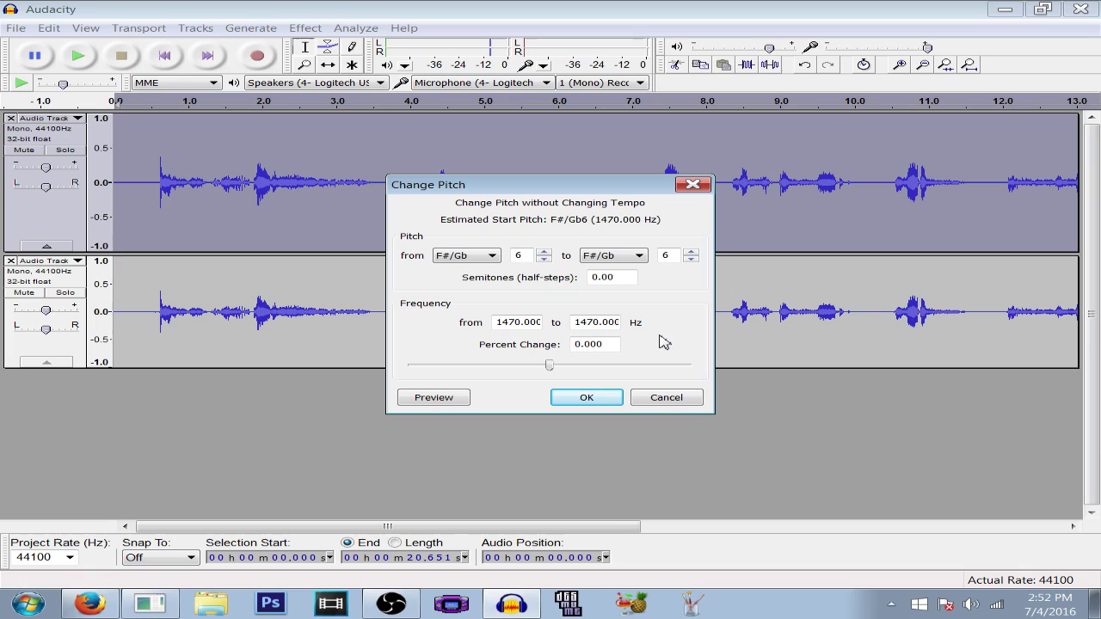
{"action": "double_click", "coordinate": [611, 345]}
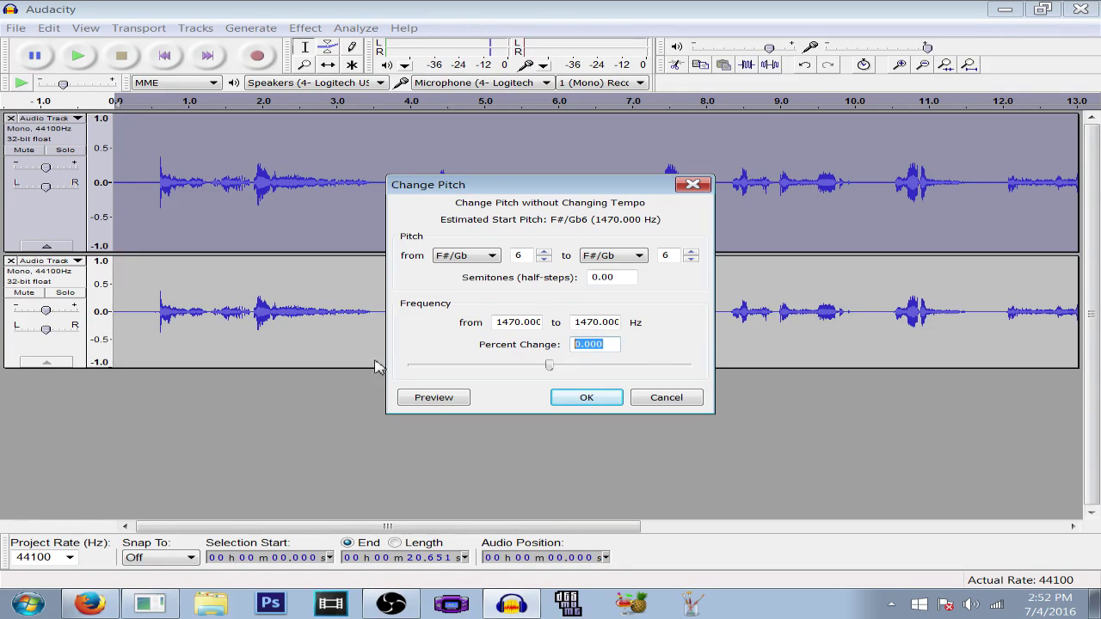
{"action": "type", "text": "-20"}
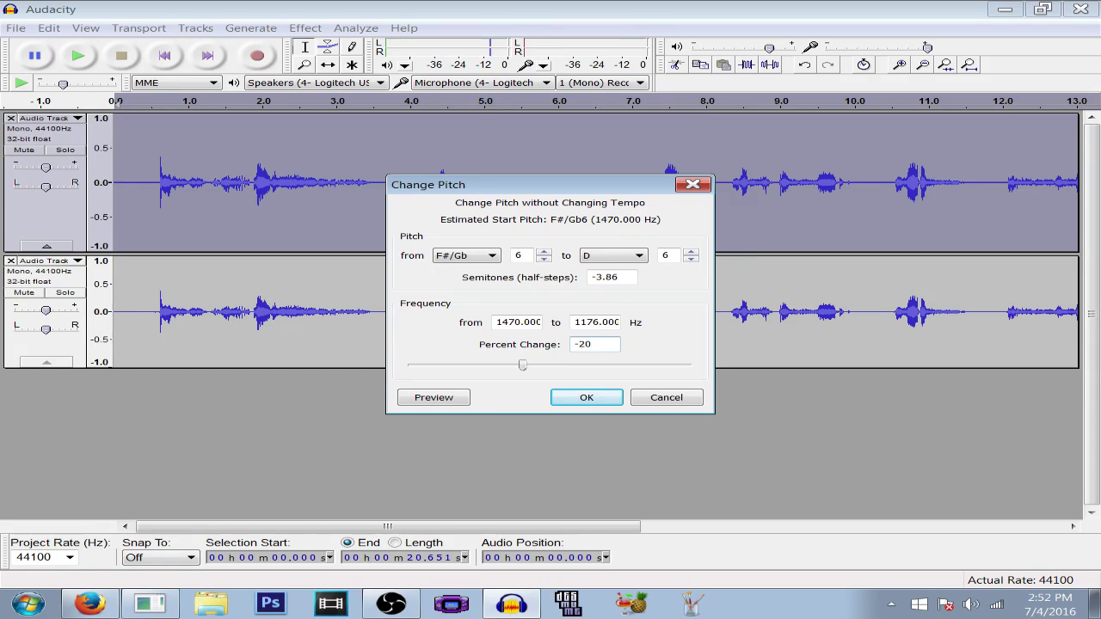
{"action": "key", "text": "Return"}
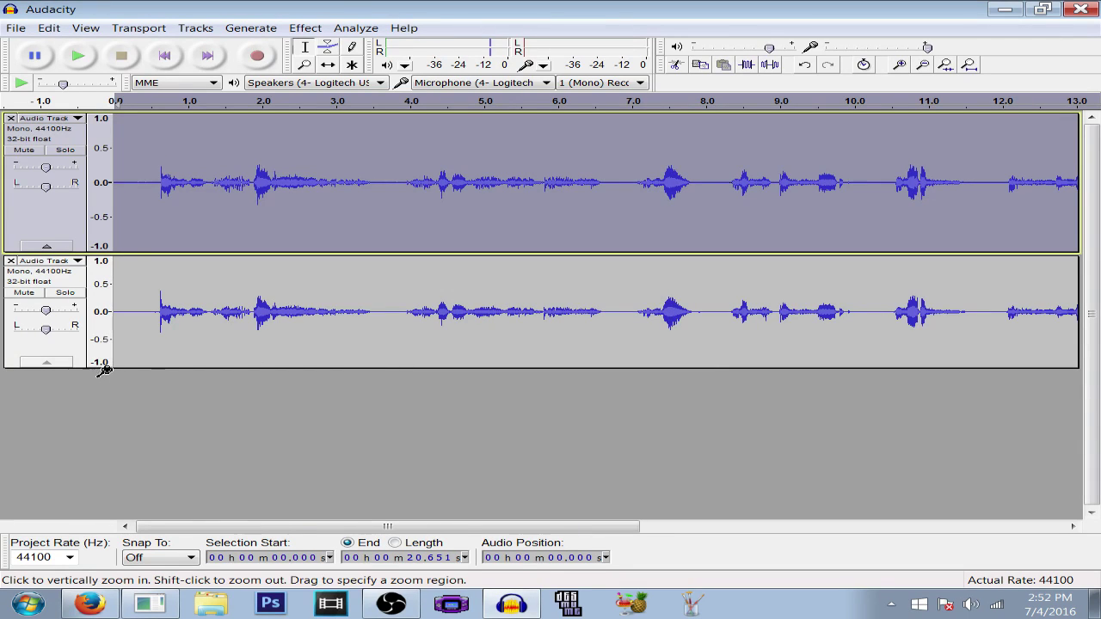
Lower the bottom track's pitch by -10 percent, F#/Gb down to E (-1.82 semitones)
{"action": "left_click", "coordinate": [71, 360]}
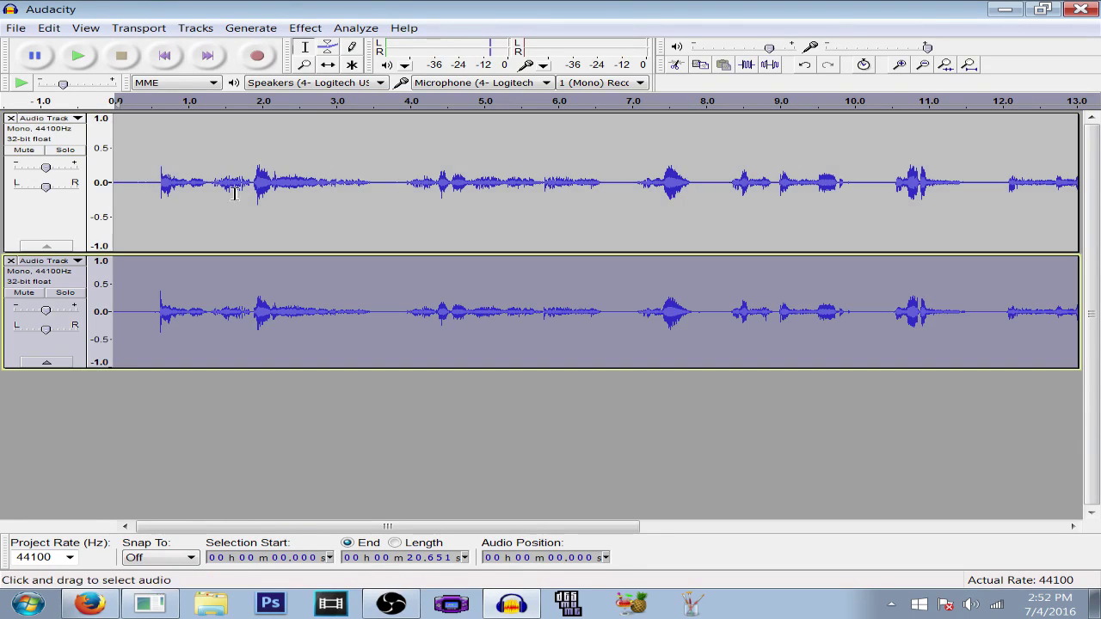
{"action": "left_click", "coordinate": [307, 28]}
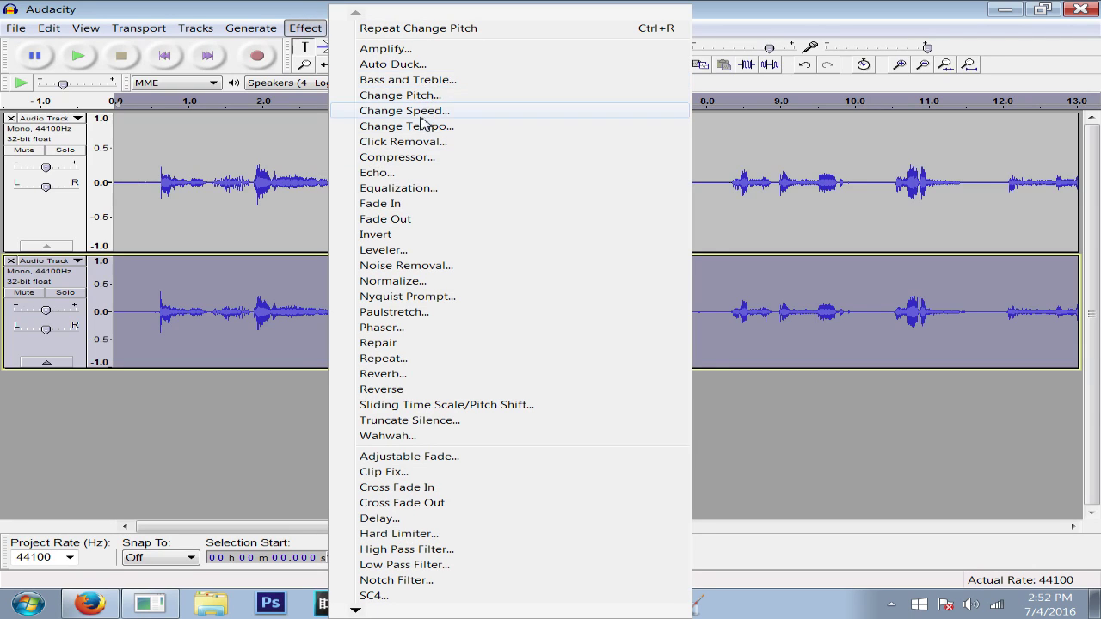
{"action": "left_click", "coordinate": [419, 80]}
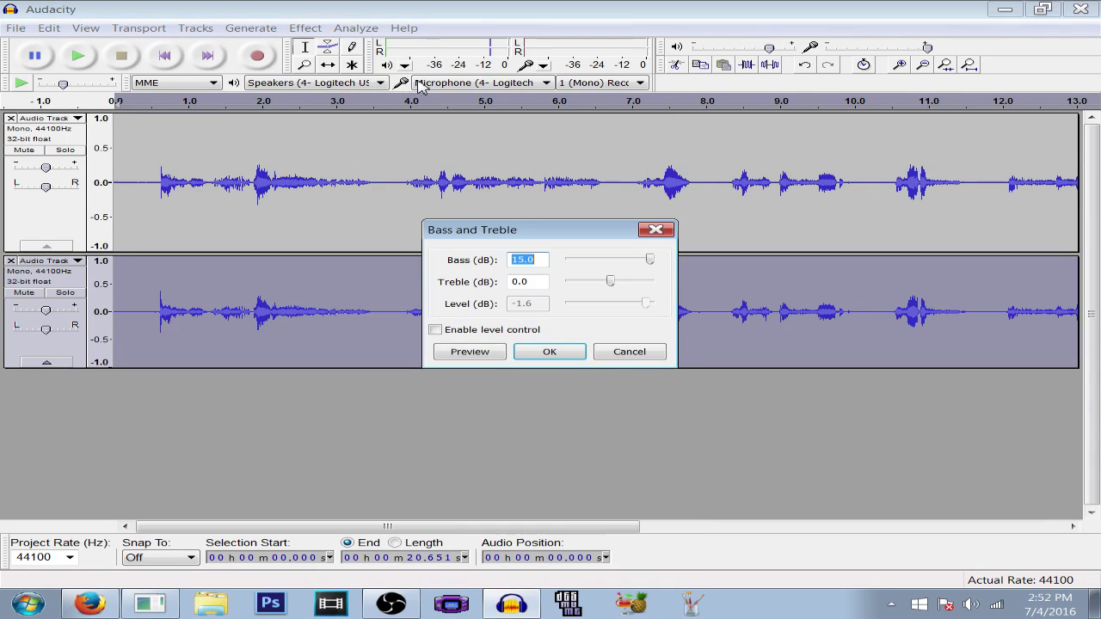
{"action": "left_click", "coordinate": [629, 351]}
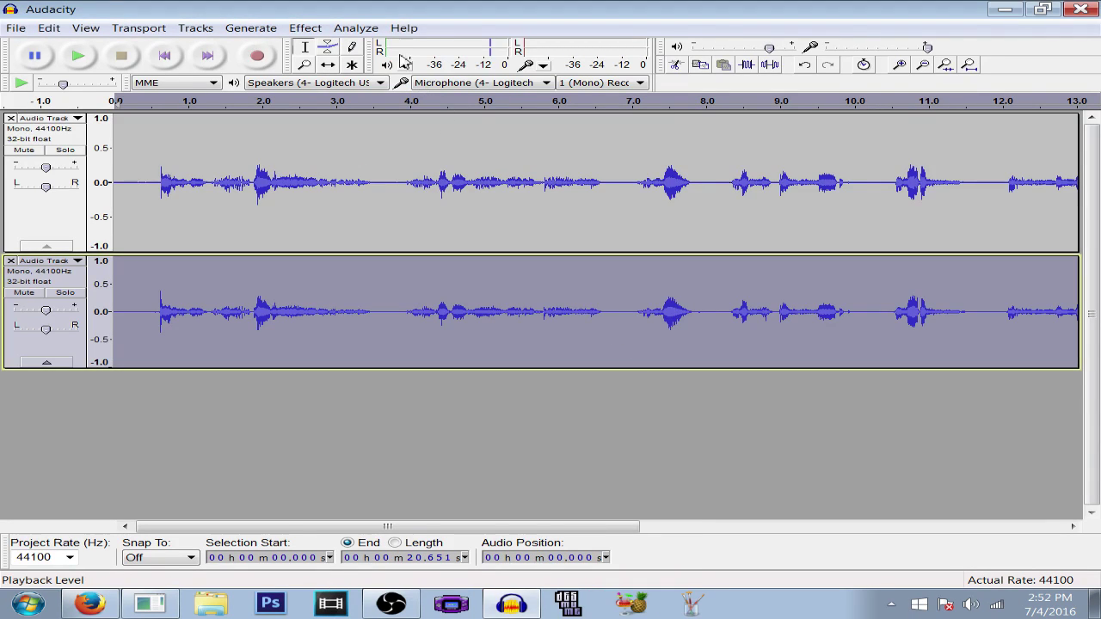
{"action": "left_click", "coordinate": [306, 27]}
{"action": "left_click", "coordinate": [396, 94]}
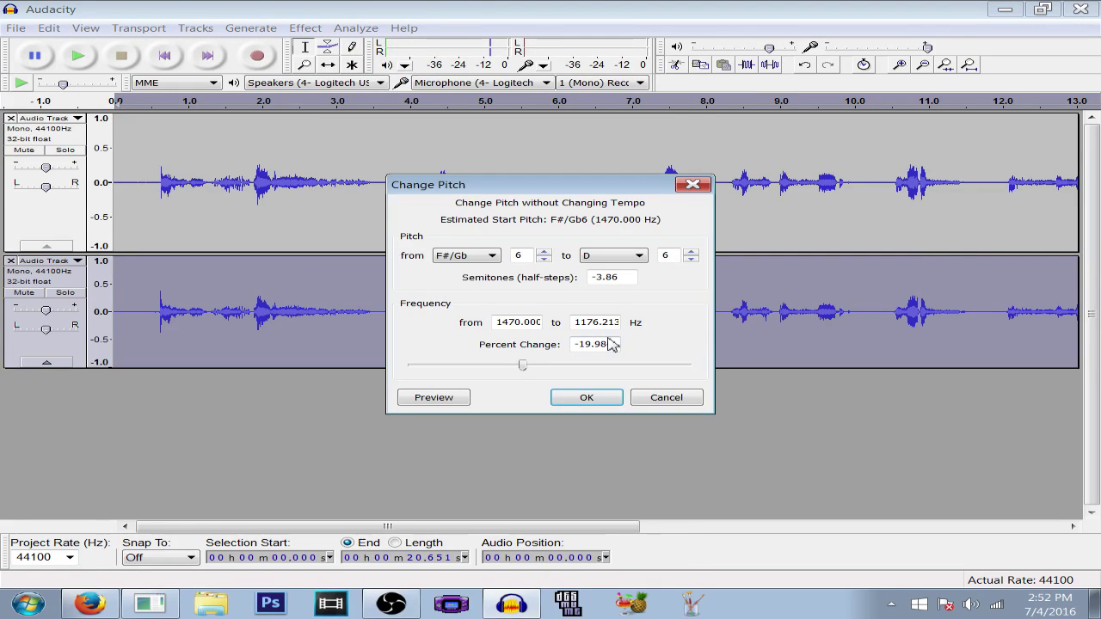
{"action": "left_click_drag", "start_coordinate": [617, 345], "coordinate": [437, 358]}
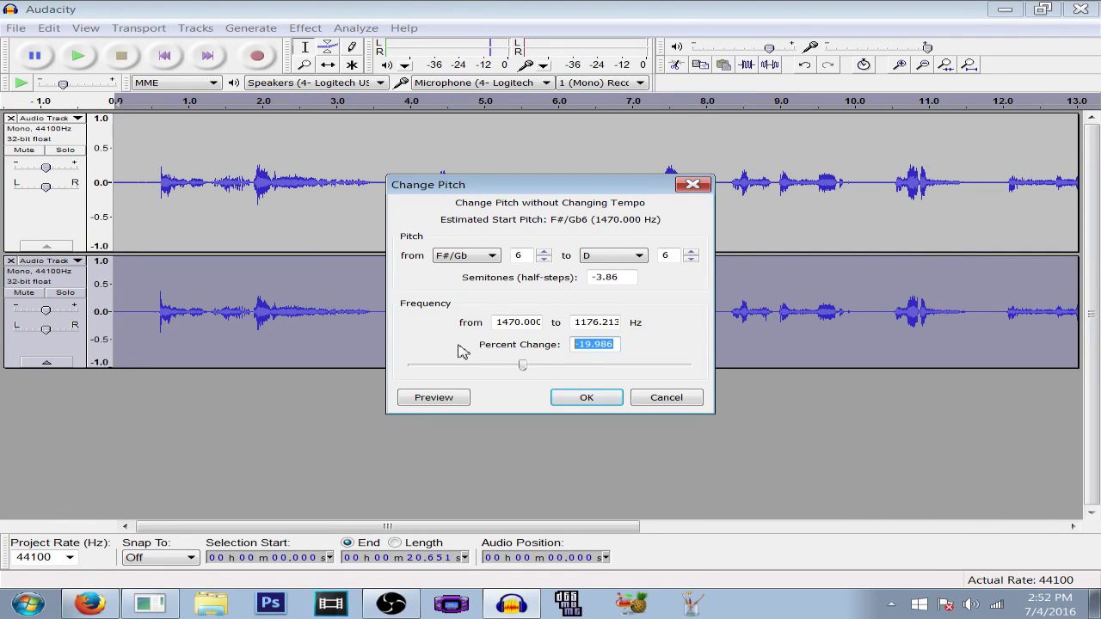
{"action": "type", "text": "-10"}
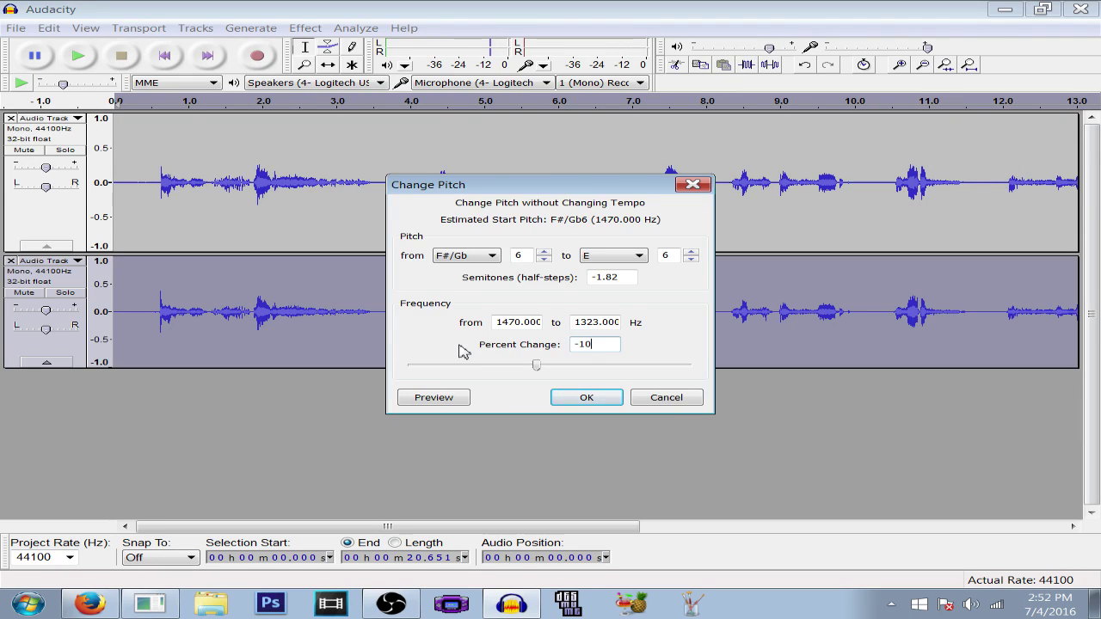
{"action": "key", "text": "Return"}
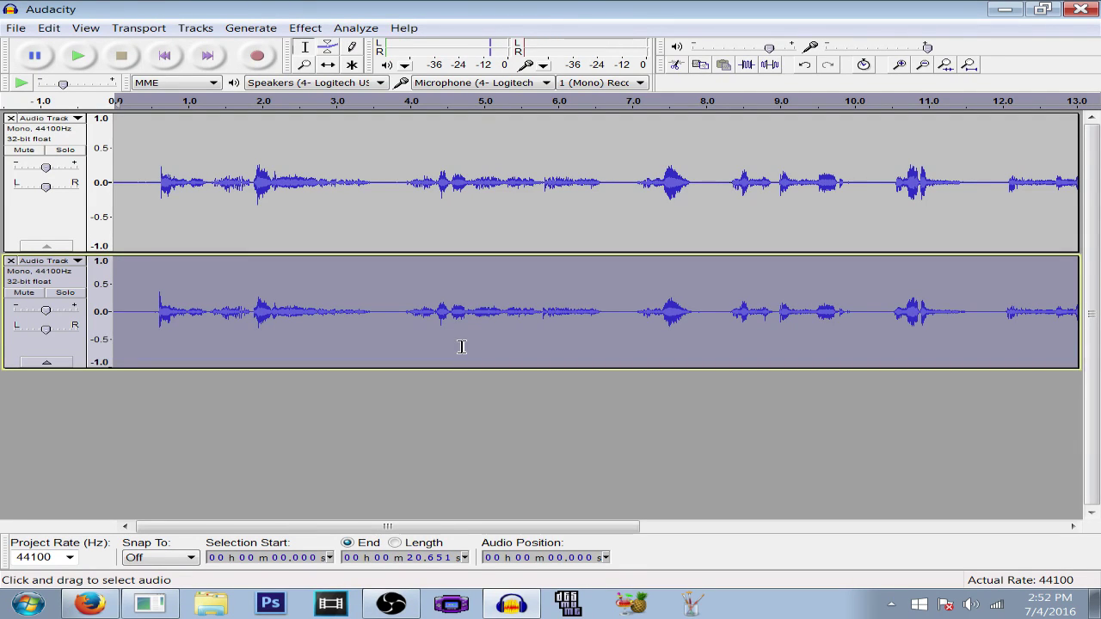
Apply Phaser to both tracks: 24 stages, 0.1 Hz LFO frequency, depth 255, 255 dry/wet
{"action": "left_click", "coordinate": [444, 460]}
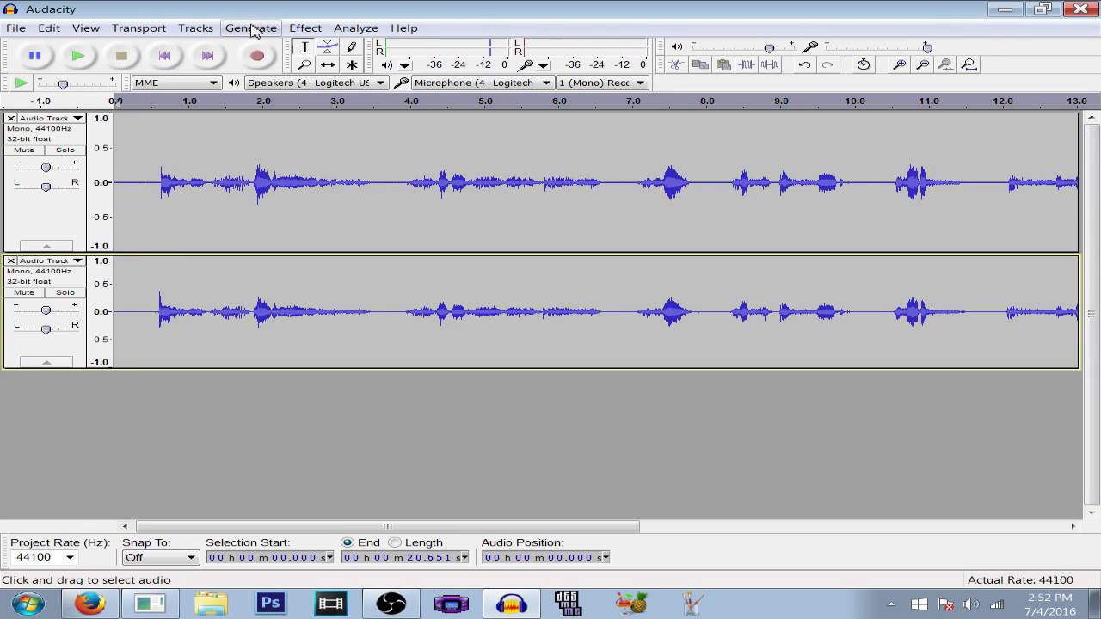
{"action": "key", "text": "ctrl+a"}
{"action": "left_click", "coordinate": [306, 28]}
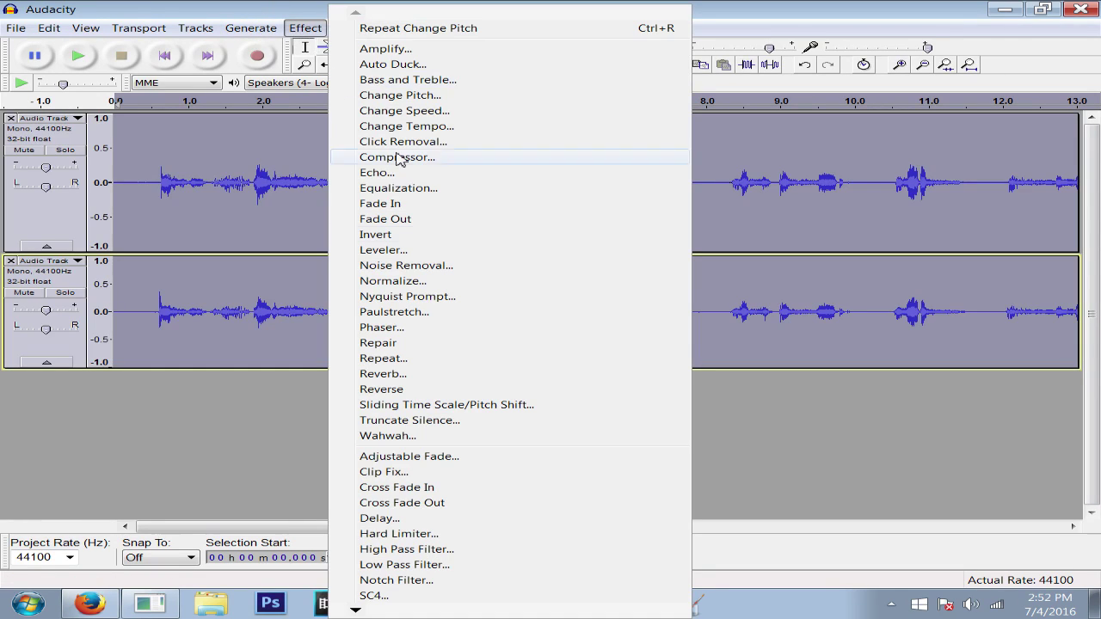
{"action": "left_click", "coordinate": [417, 328]}
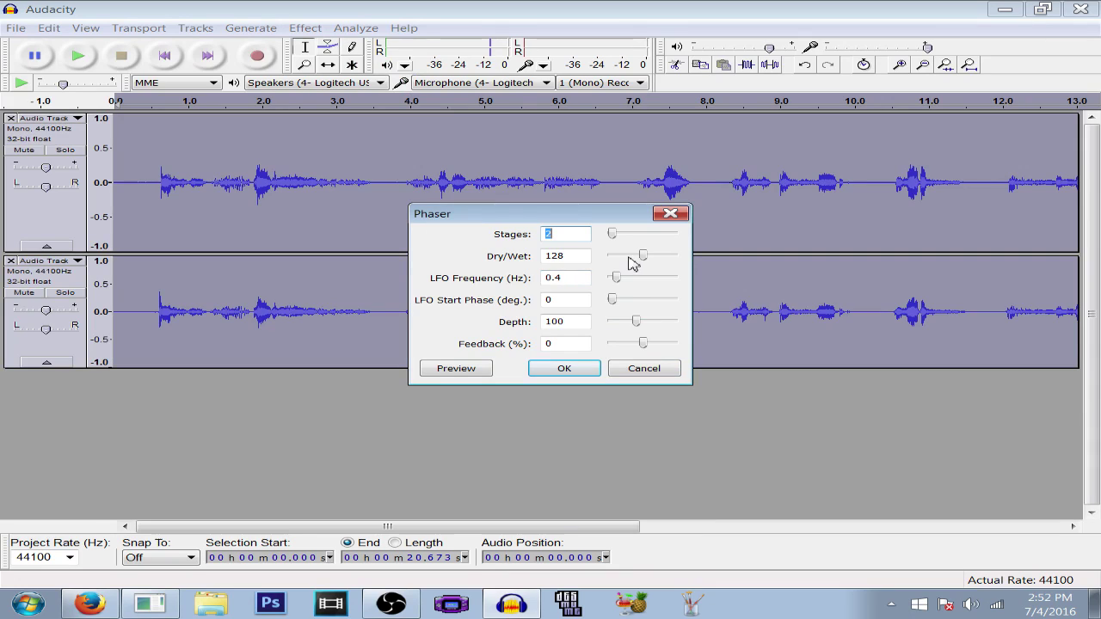
{"action": "left_click_drag", "start_coordinate": [610, 233], "coordinate": [680, 256]}
{"action": "left_click_drag", "start_coordinate": [619, 278], "coordinate": [475, 284]}
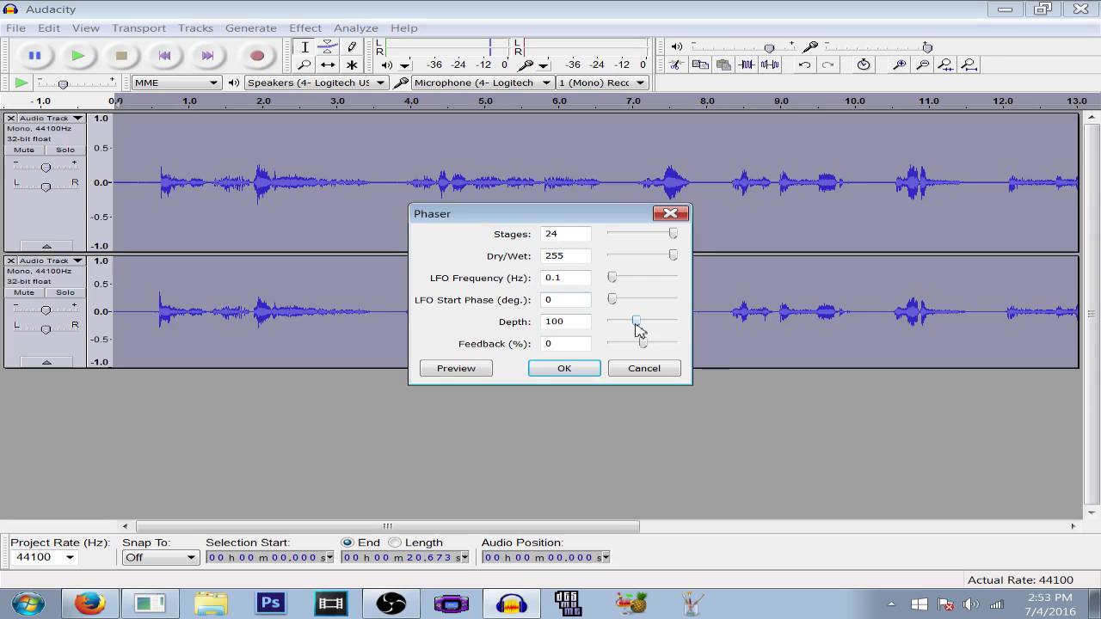
{"action": "left_click_drag", "start_coordinate": [636, 323], "coordinate": [691, 321]}
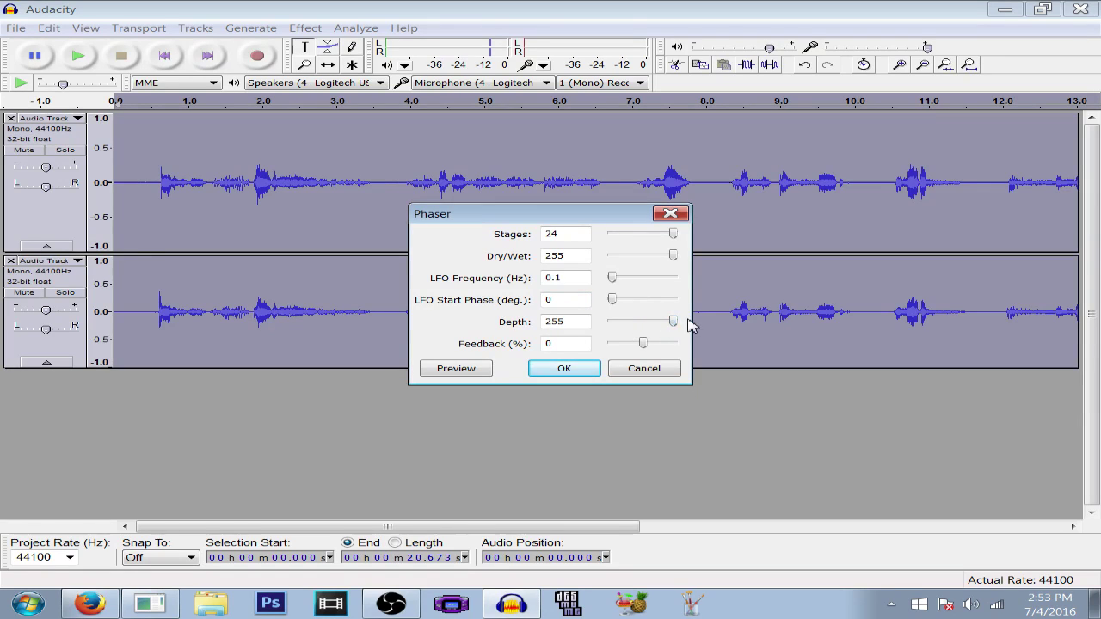
{"action": "left_click", "coordinate": [536, 372]}
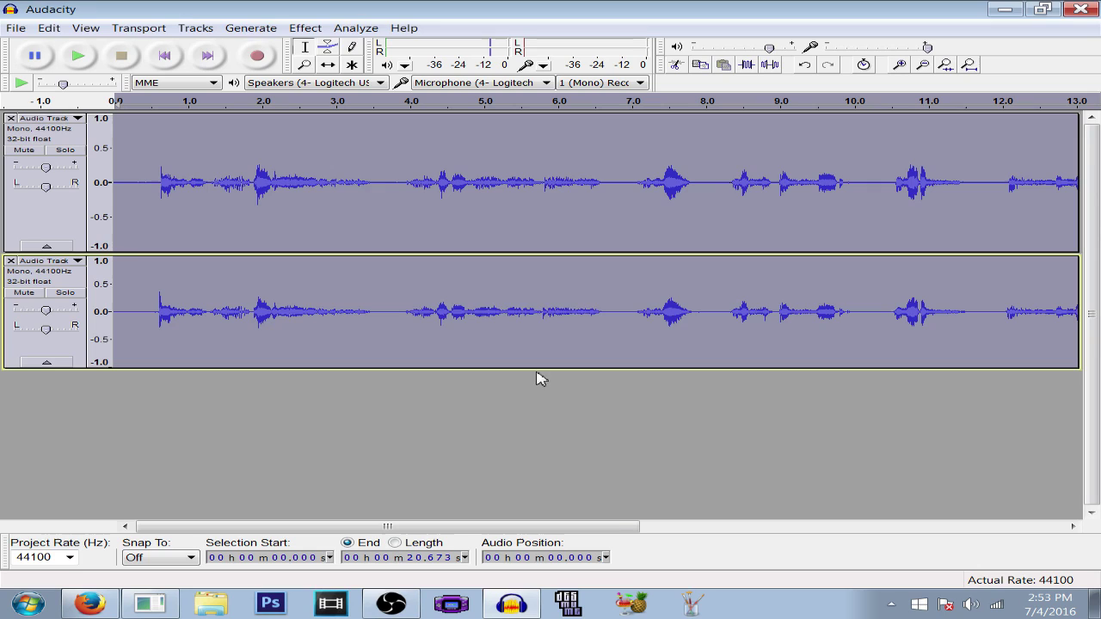
{"action": "left_click", "coordinate": [564, 445]}
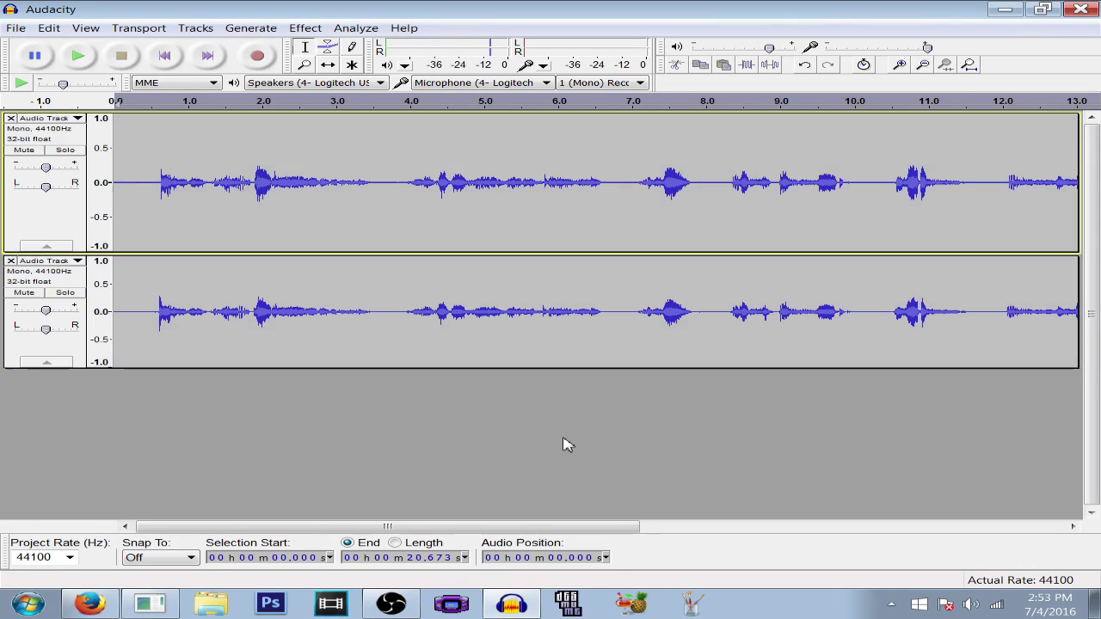
{"action": "left_click", "coordinate": [74, 59]}
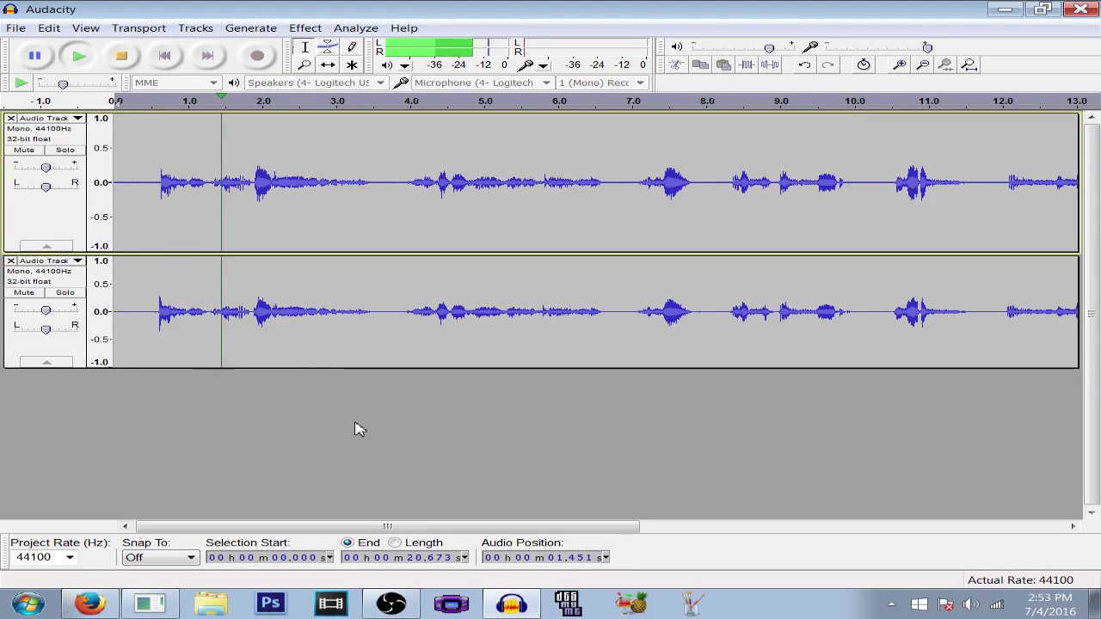